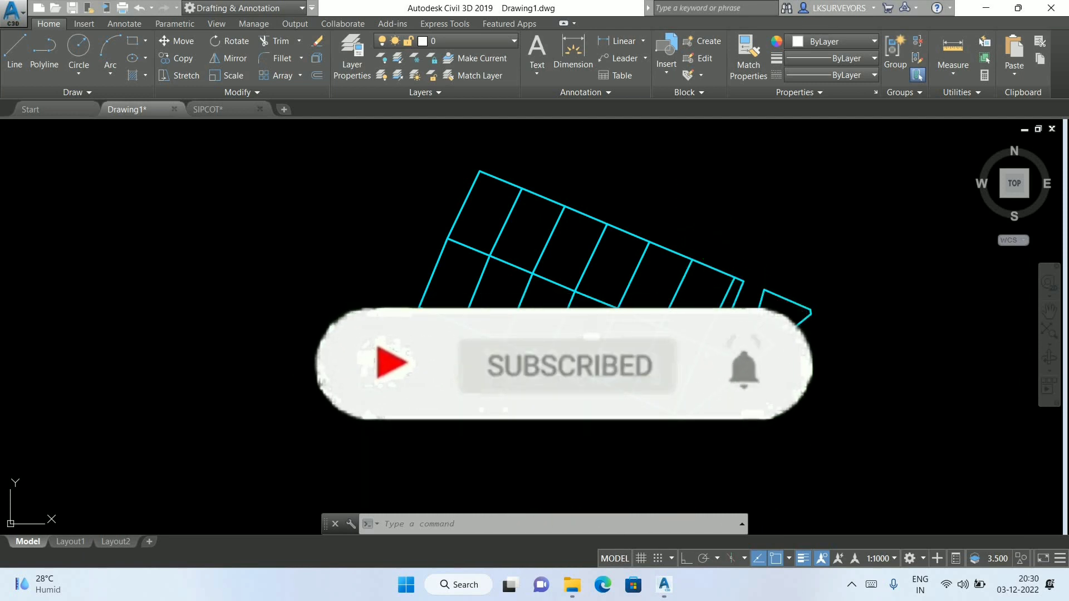
pyautogui.click(638, 264)
pyautogui.click(594, 245)
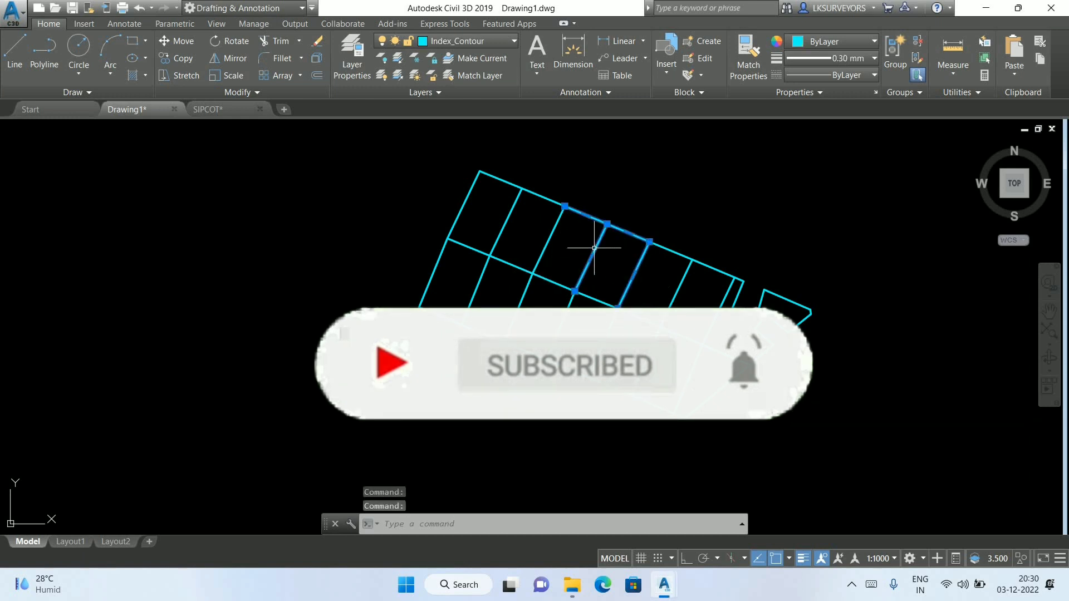
pyautogui.click(557, 224)
pyautogui.press('Escape')
pyautogui.press('Escape')
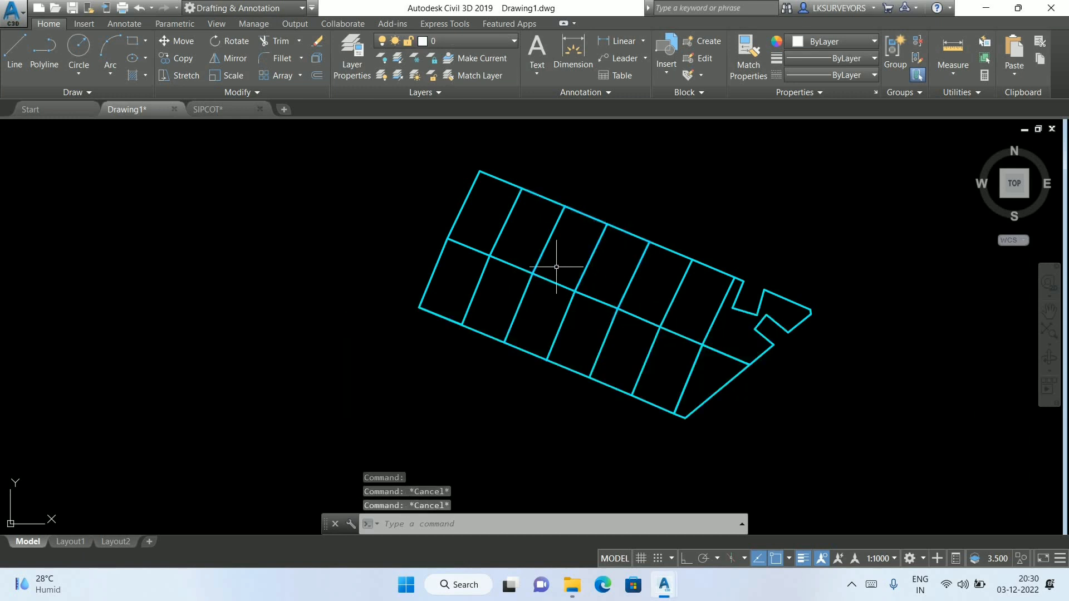
# - Load the LB_ENZ-Modified-Test LISP application from the lisp folder
pyautogui.moveTo(633, 266); pyautogui.dragTo(474, 304, button='middle')
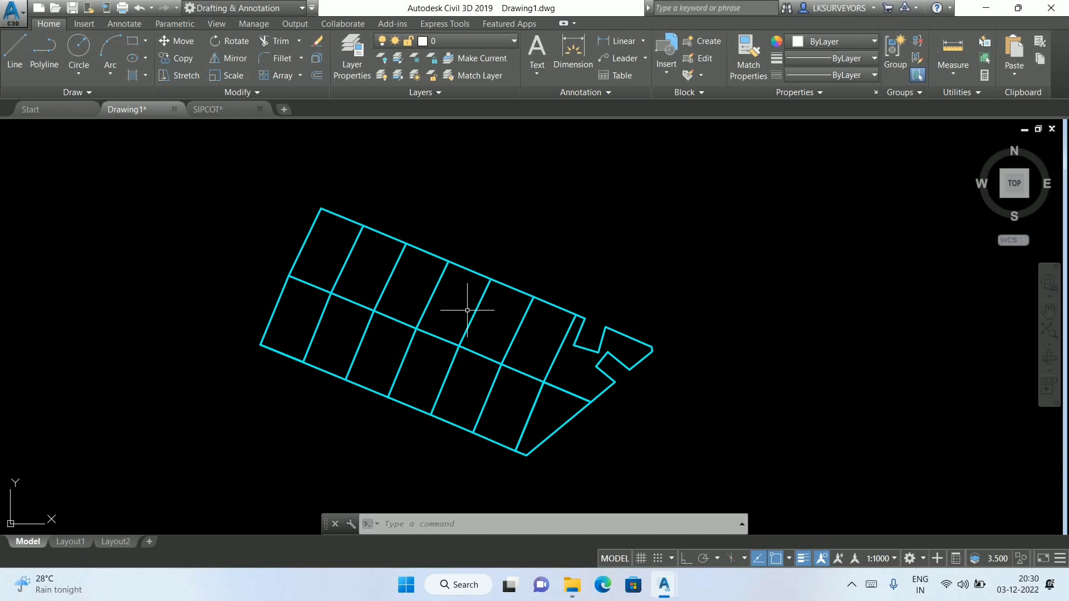
pyautogui.write('AP')
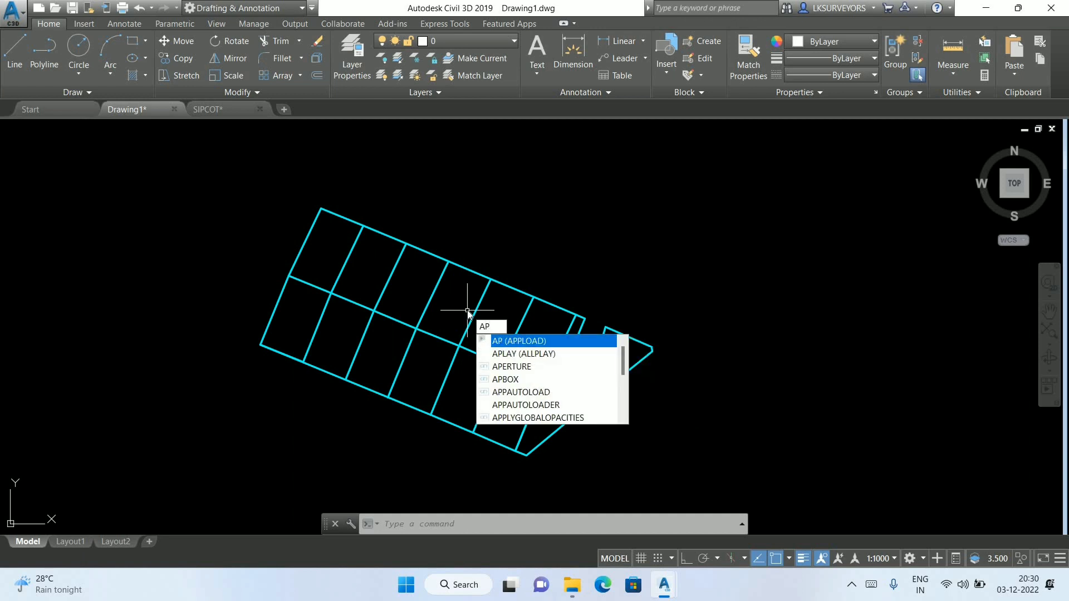
pyautogui.press('Return')
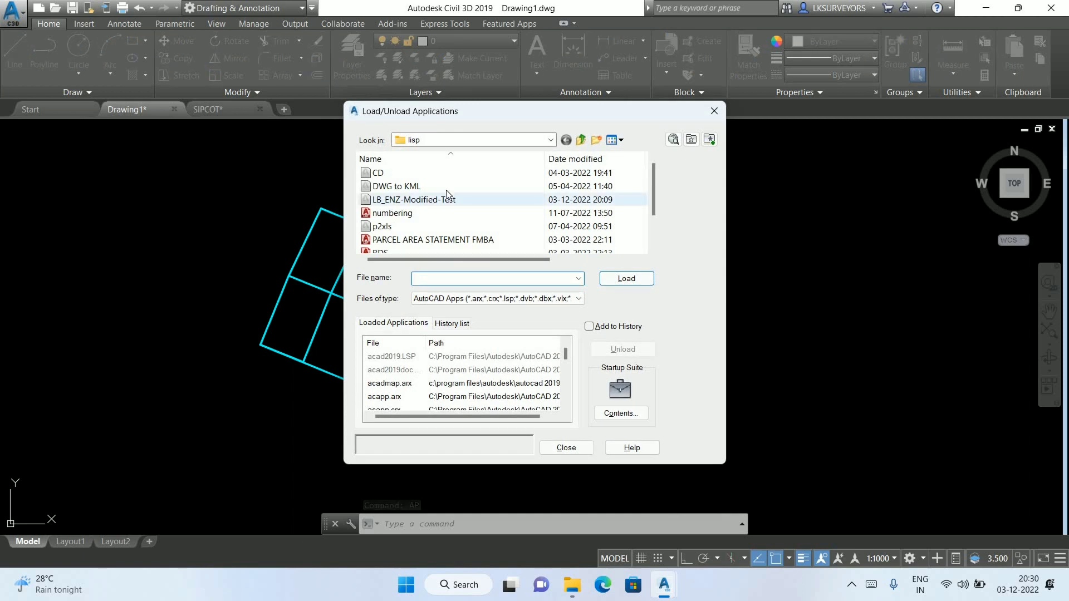
pyautogui.click(413, 202)
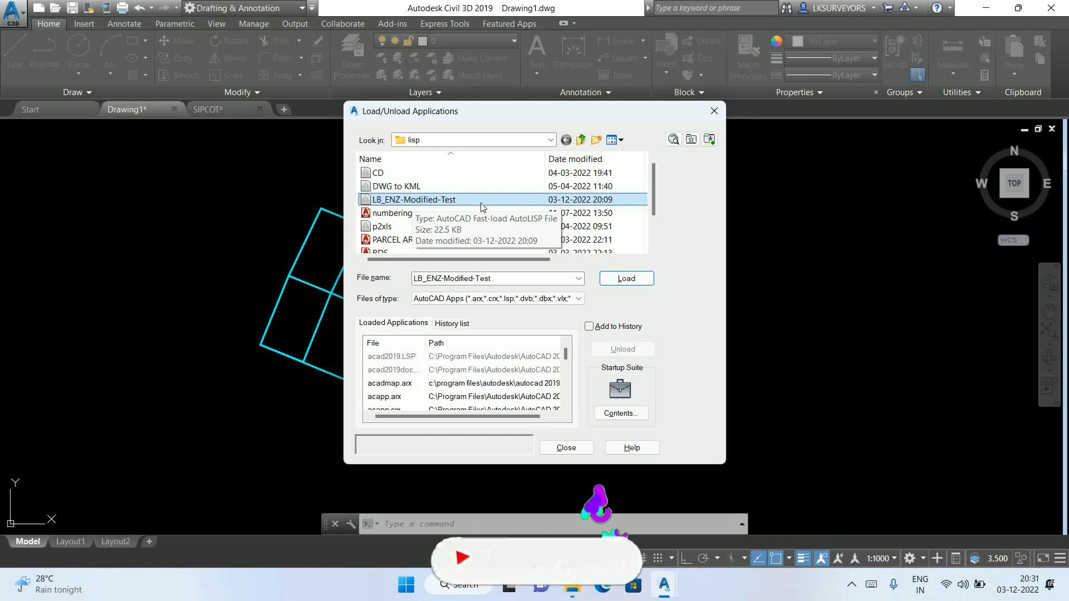
pyautogui.click(623, 279)
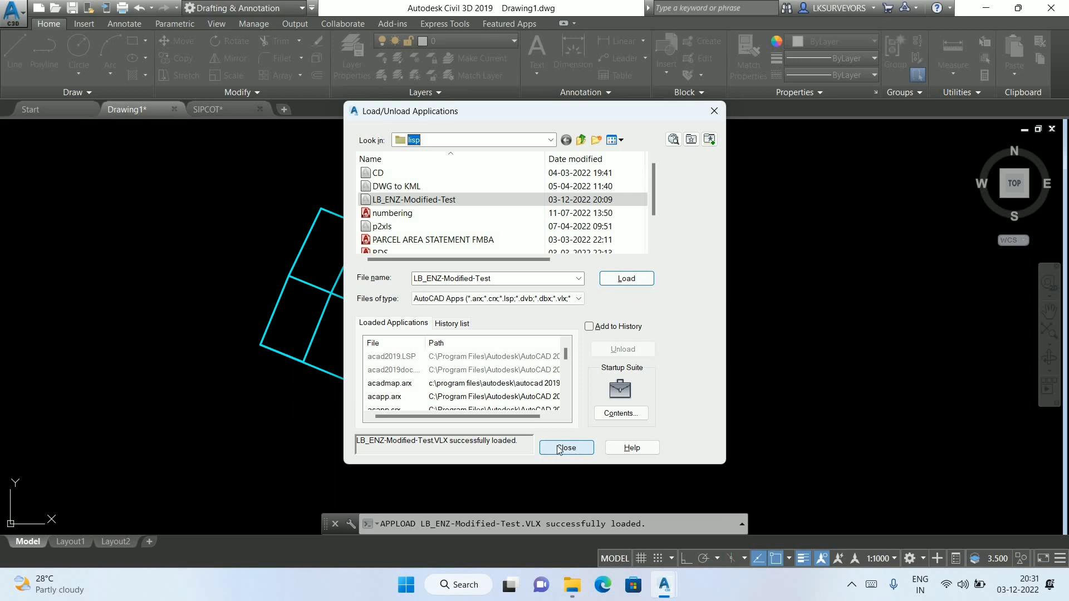
pyautogui.click(423, 203)
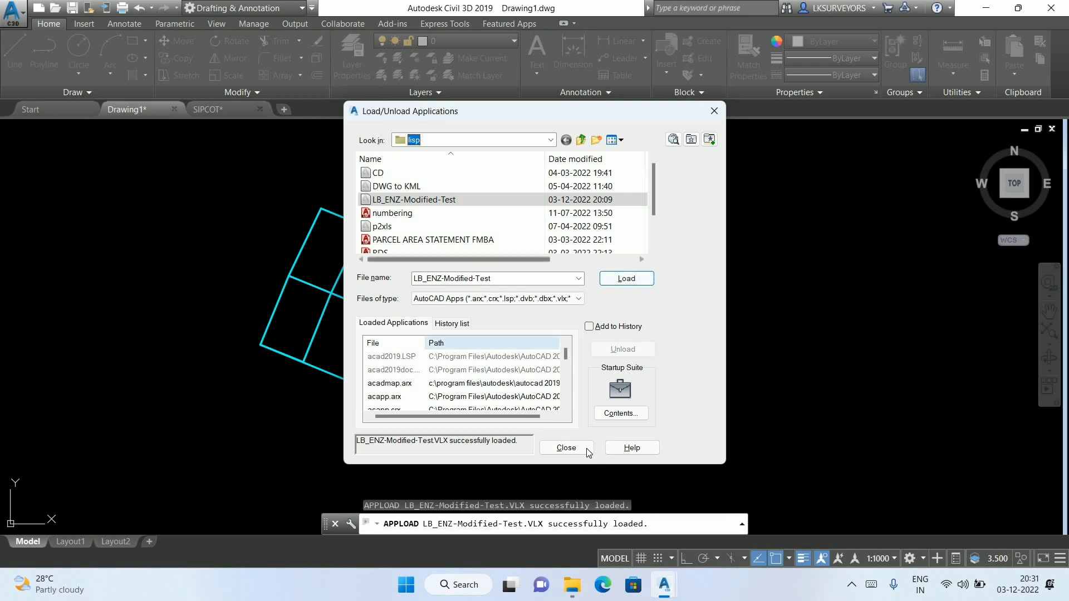
pyautogui.click(567, 448)
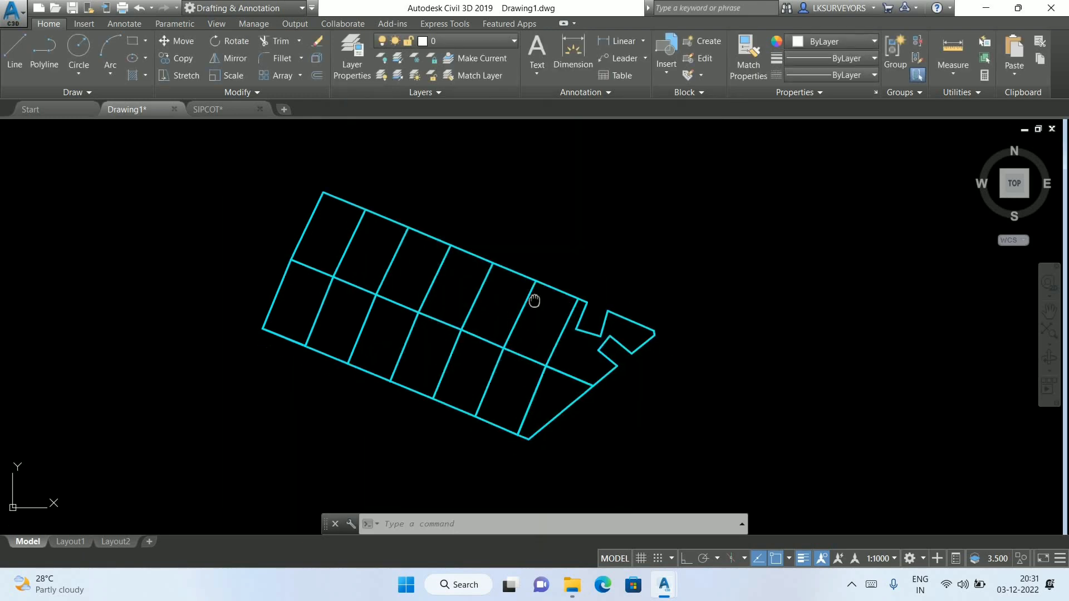
# - Run the LB_ENZ command on the plot layout, accept its message, and set the starting point number to 1
pyautogui.scroll(2, 556, 353)
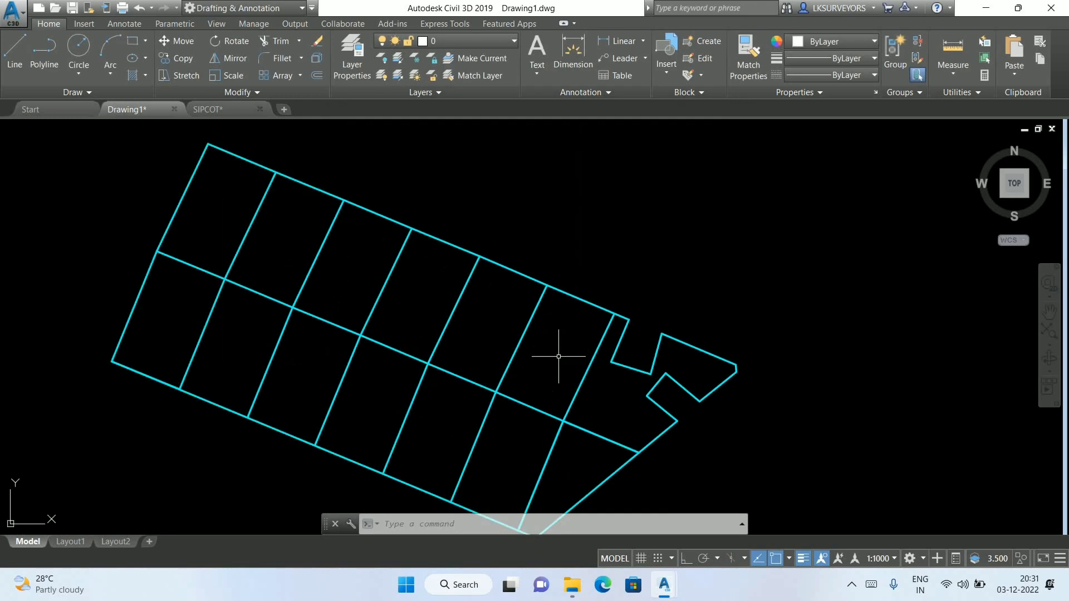
pyautogui.write('LB')
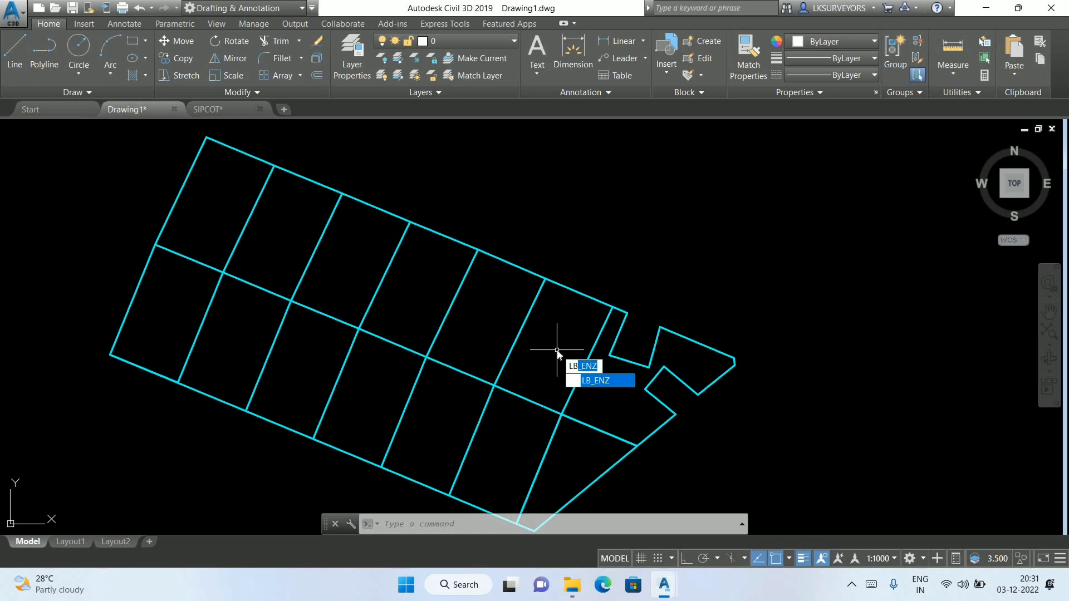
pyautogui.press('Return')
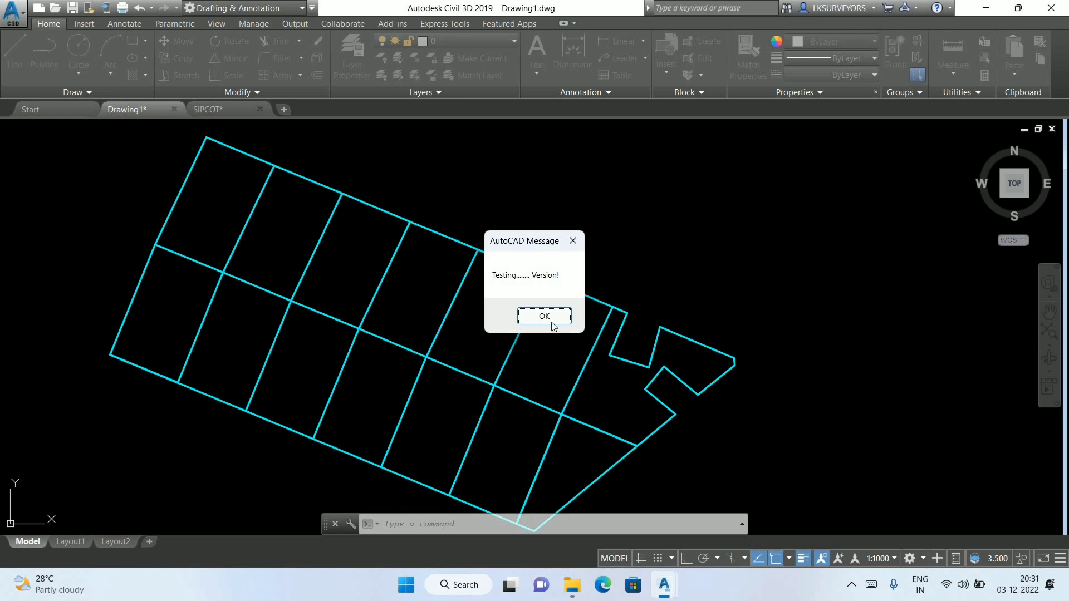
pyautogui.click(553, 325)
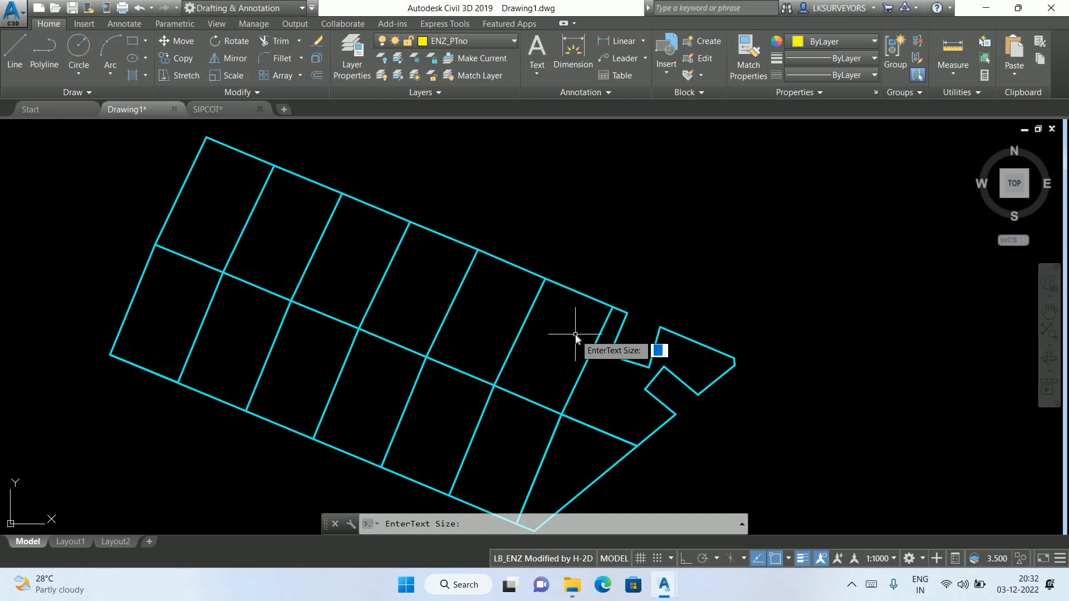
pyautogui.press('Escape')
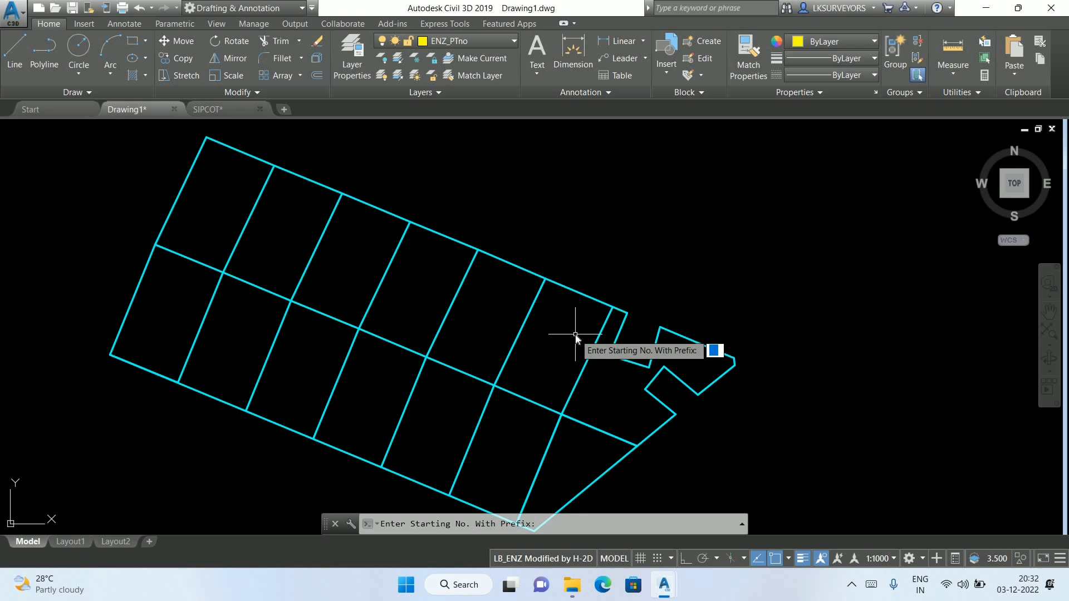
pyautogui.write('1')
pyautogui.press('Return')
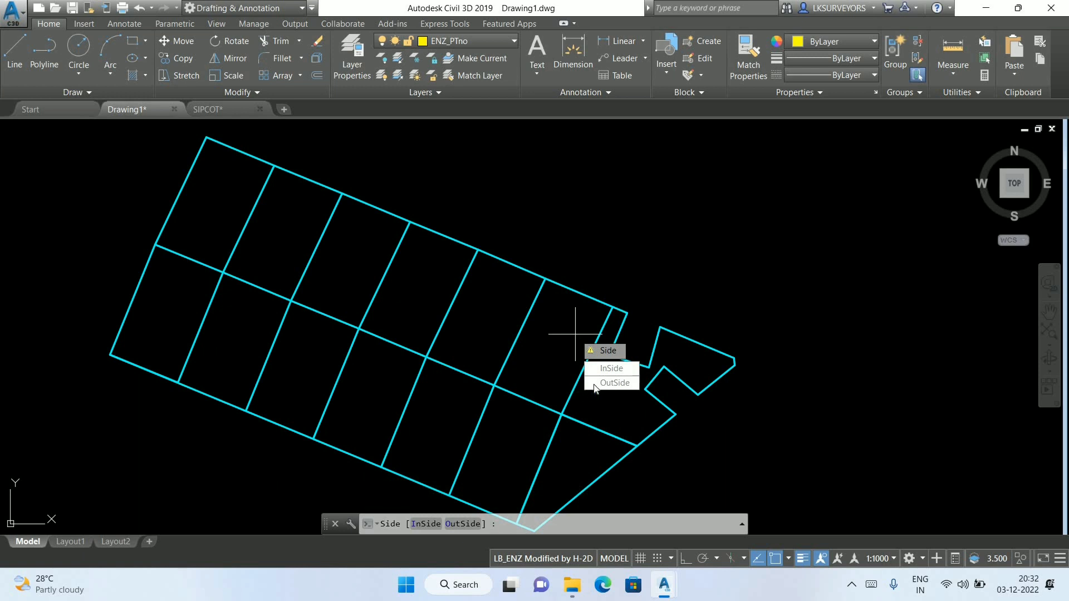
# - Label all plot polylines with the side set to OutSide and the All Coordinates option
pyautogui.click(614, 382)
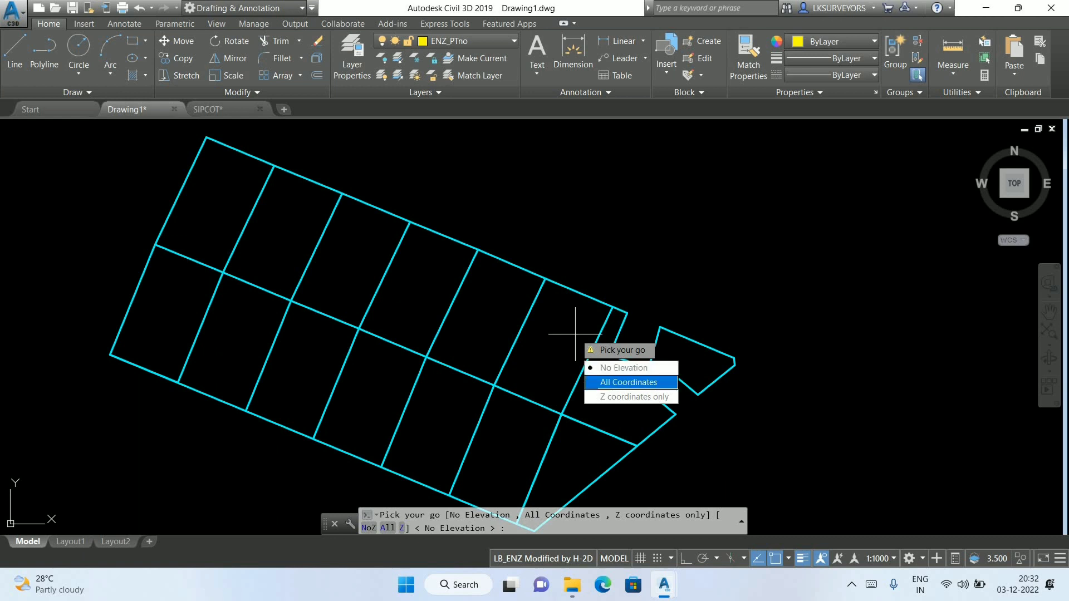
pyautogui.click(629, 382)
pyautogui.scroll(-4, 649, 216)
pyautogui.click(748, 151)
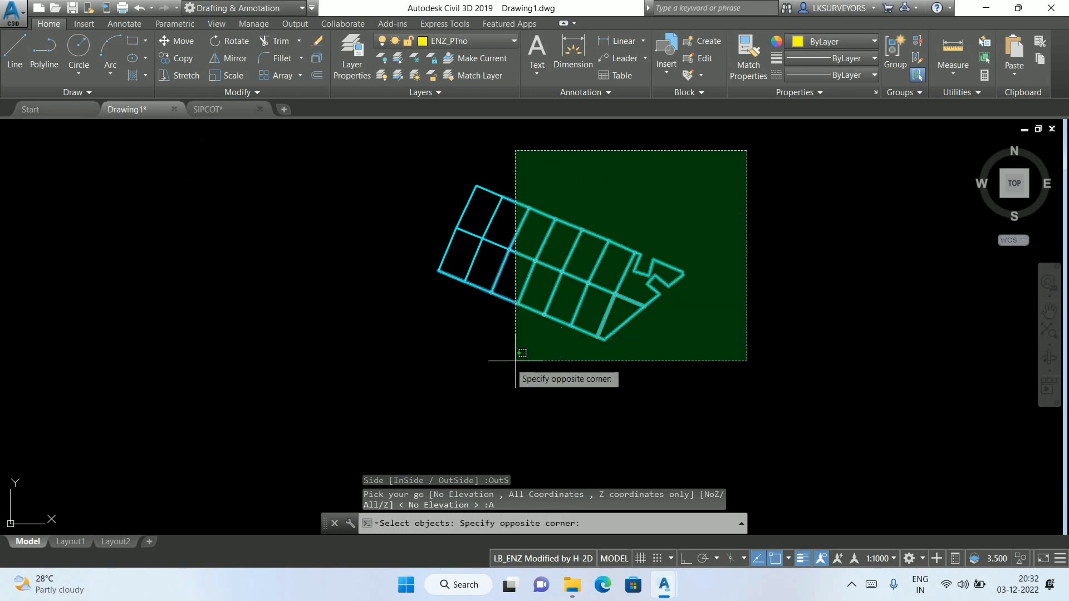
pyautogui.click(398, 379)
pyautogui.scroll(4, 536, 283)
pyautogui.press('Return')
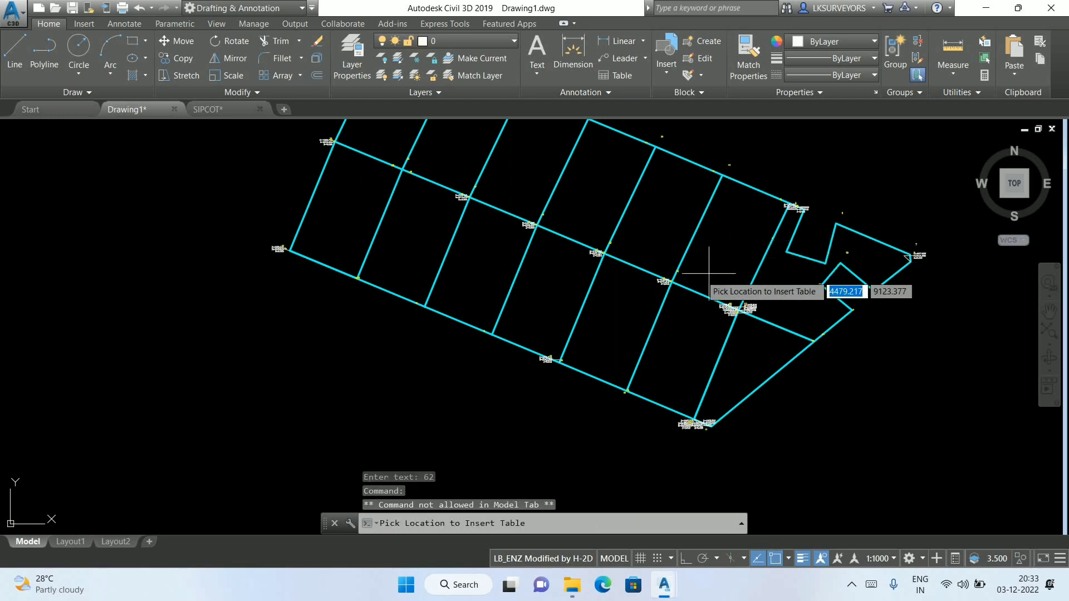
# - Place the coordinate table in the empty area east of the plots
pyautogui.scroll(-4, 378, 323)
pyautogui.scroll(2, 618, 290)
pyautogui.scroll(2, 694, 290)
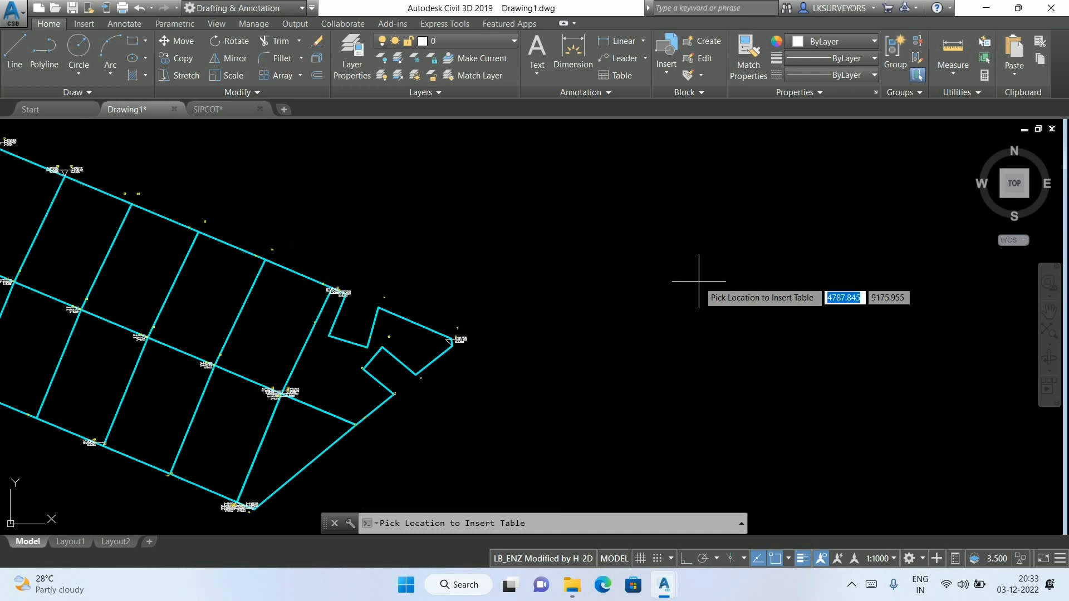
pyautogui.scroll(-2, 635, 312)
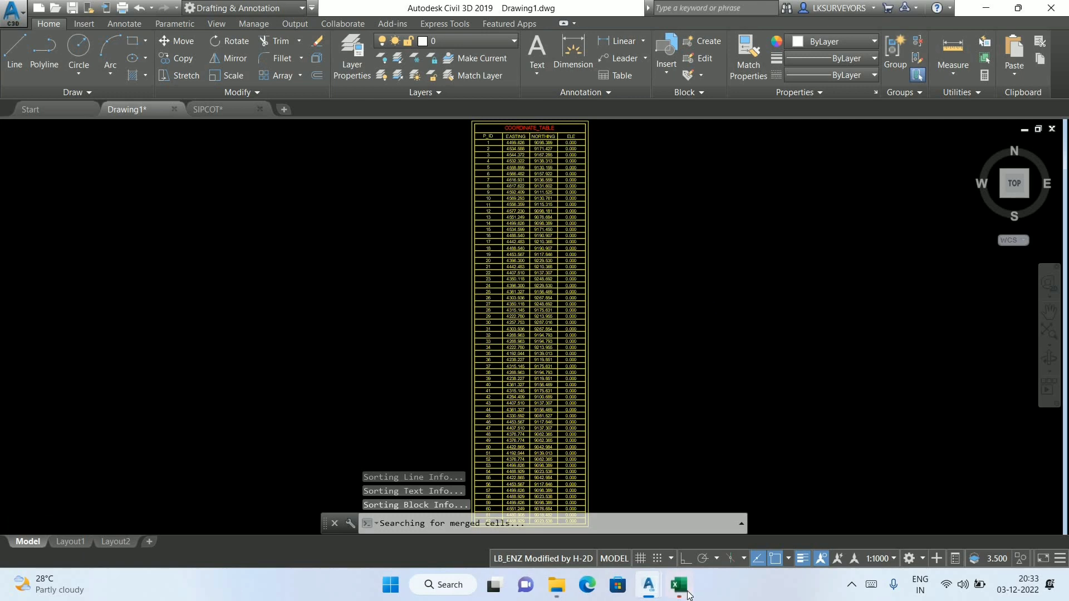
# - Switch to Excel and review the exported point numbers and coordinates in the maximized workbook
pyautogui.click(686, 590)
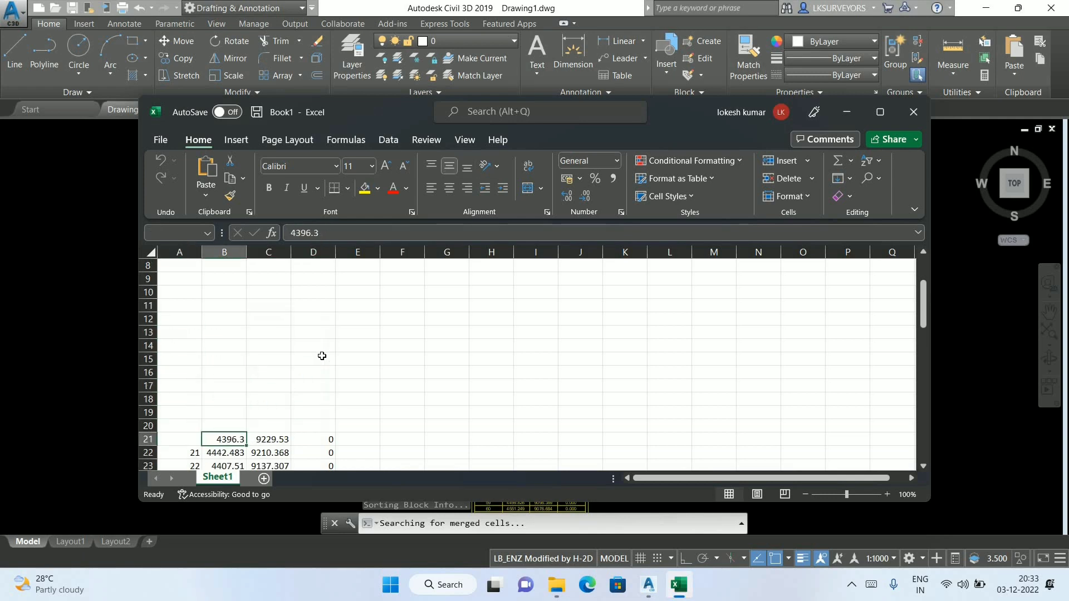
pyautogui.click(878, 120)
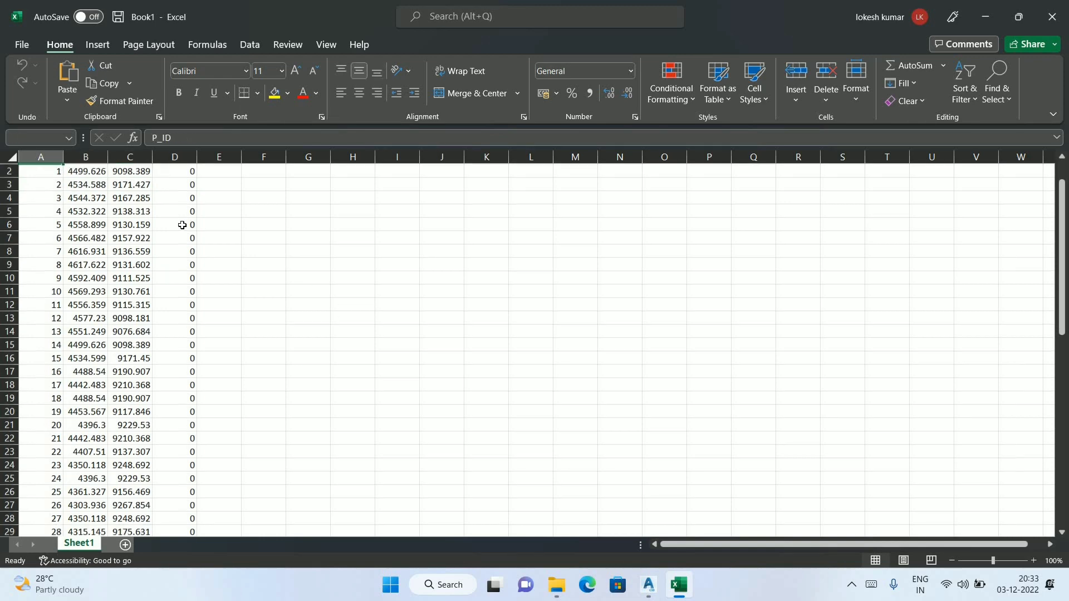
pyautogui.scroll(-20, 181, 244)
pyautogui.scroll(5, 210, 290)
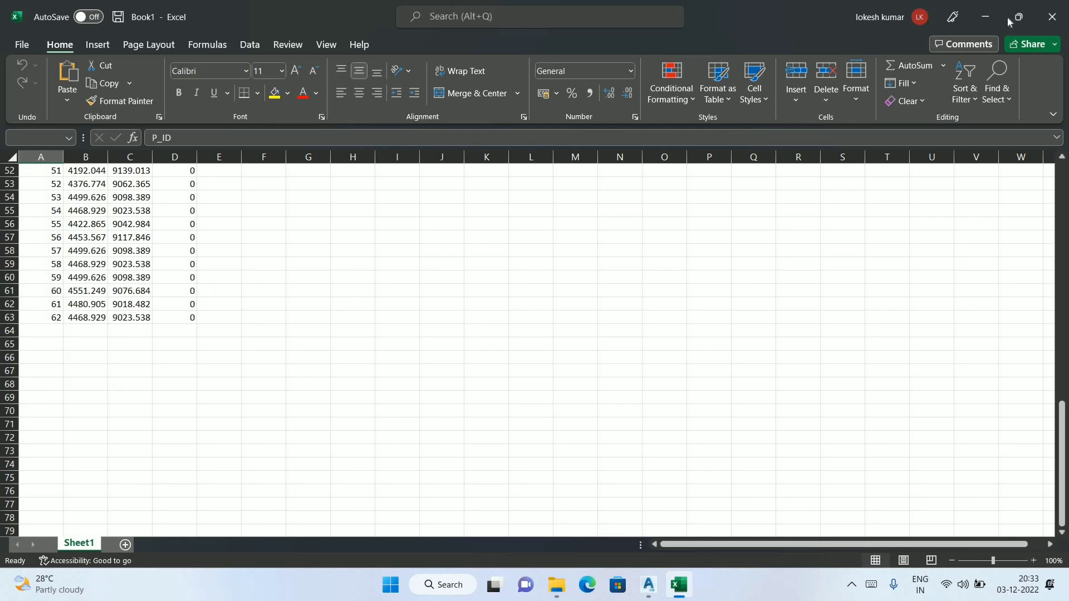
# - Return to Civil 3D and examine the rows of the inserted coordinate table
pyautogui.click(985, 16)
pyautogui.scroll(5, 639, 490)
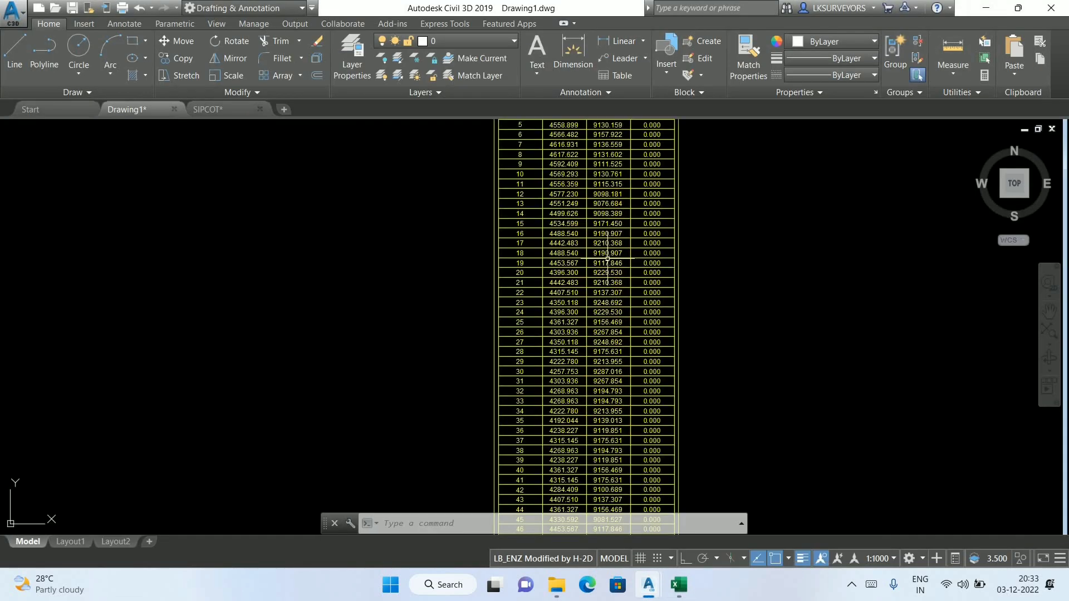
pyautogui.scroll(4, 489, 478)
pyautogui.scroll(-10, 529, 423)
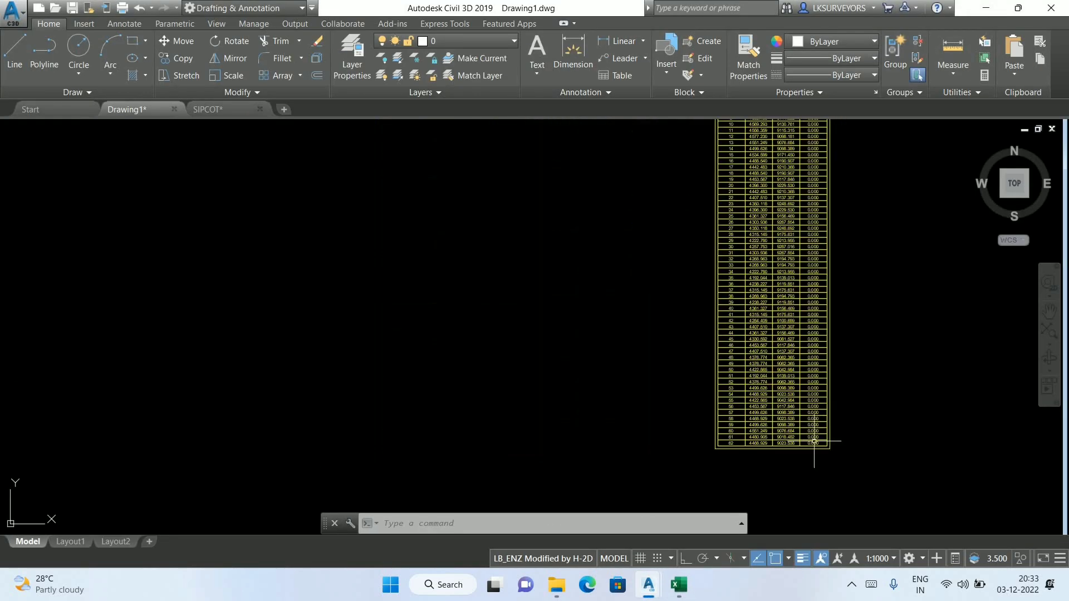
# - Examine the point numbers, coordinate labels and leaders at the southern corner of the plot layout
pyautogui.scroll(-6, 532, 405)
pyautogui.moveTo(461, 412); pyautogui.dragTo(550, 230, button='middle')
pyautogui.scroll(5, 312, 404)
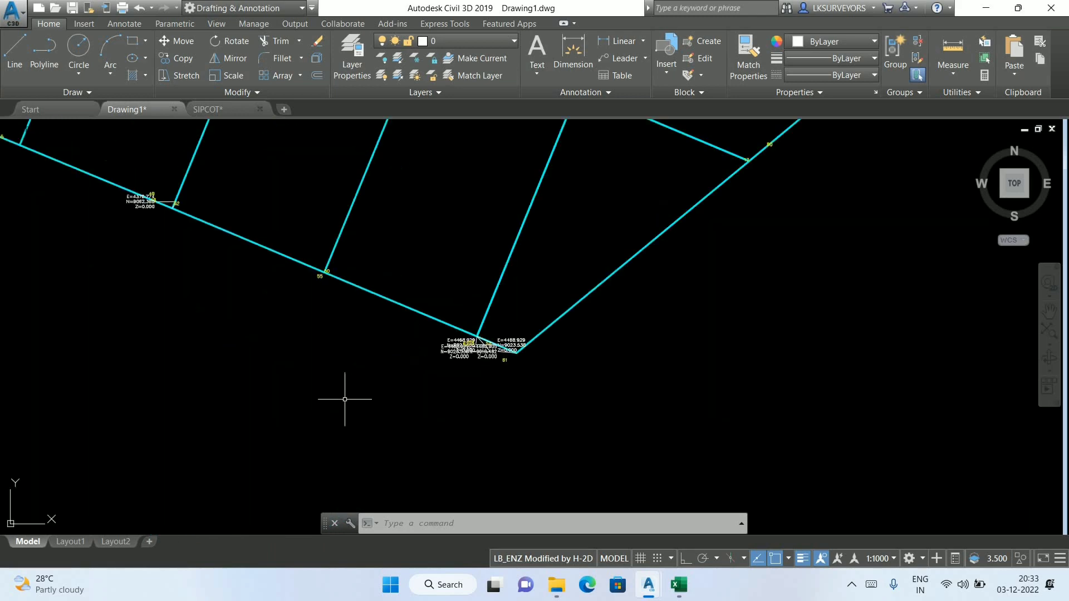
pyautogui.scroll(5, 433, 358)
pyautogui.scroll(2, 560, 319)
pyautogui.scroll(2, 560, 319)
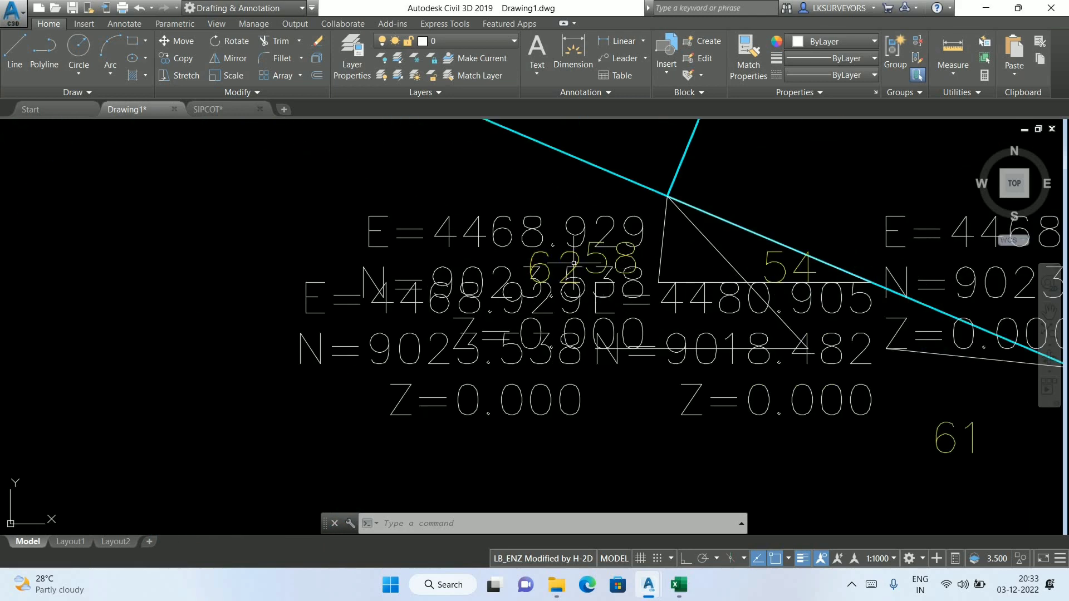
pyautogui.click(661, 260)
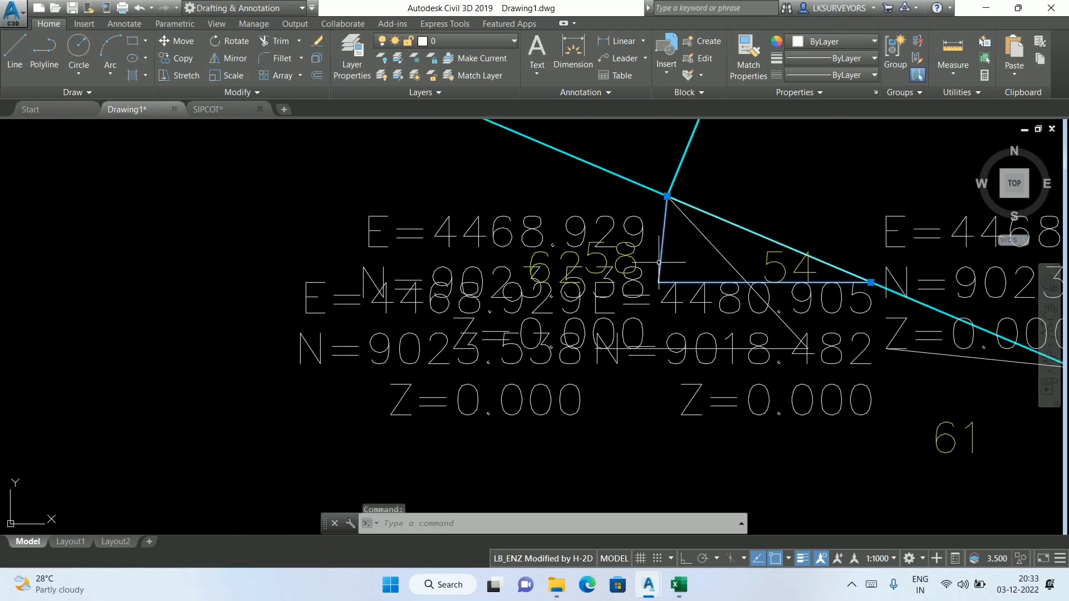
pyautogui.scroll(-2, 684, 253)
pyautogui.press('Escape')
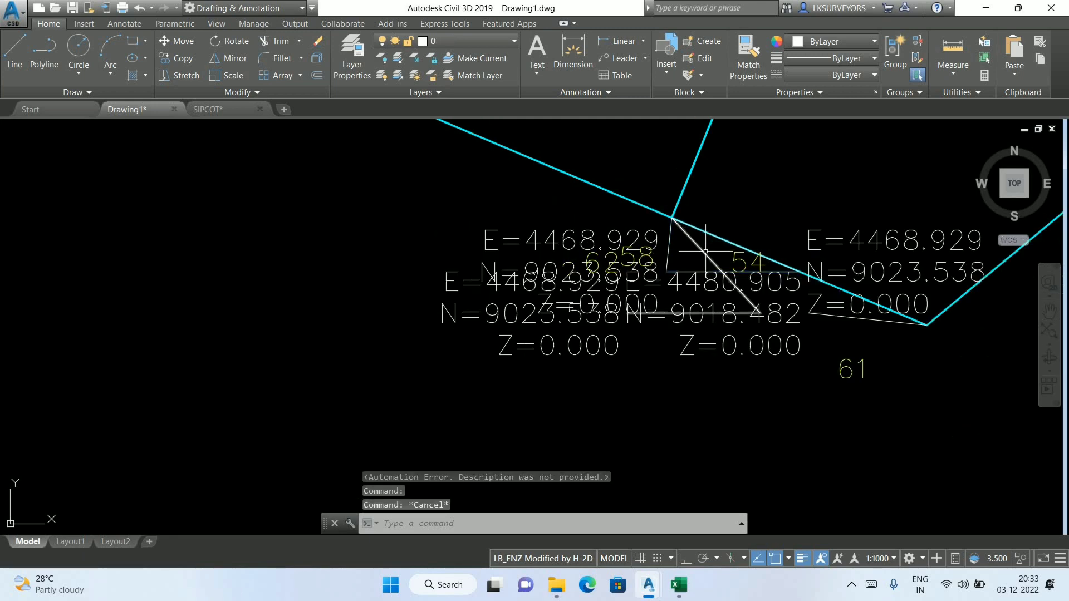
pyautogui.press('Escape')
# - Inspect the two southeastern plots that share a boundary and compare their corner labels with the rest of the layout
pyautogui.scroll(-4, 671, 328)
pyautogui.scroll(-5, 696, 317)
pyautogui.scroll(3, 696, 264)
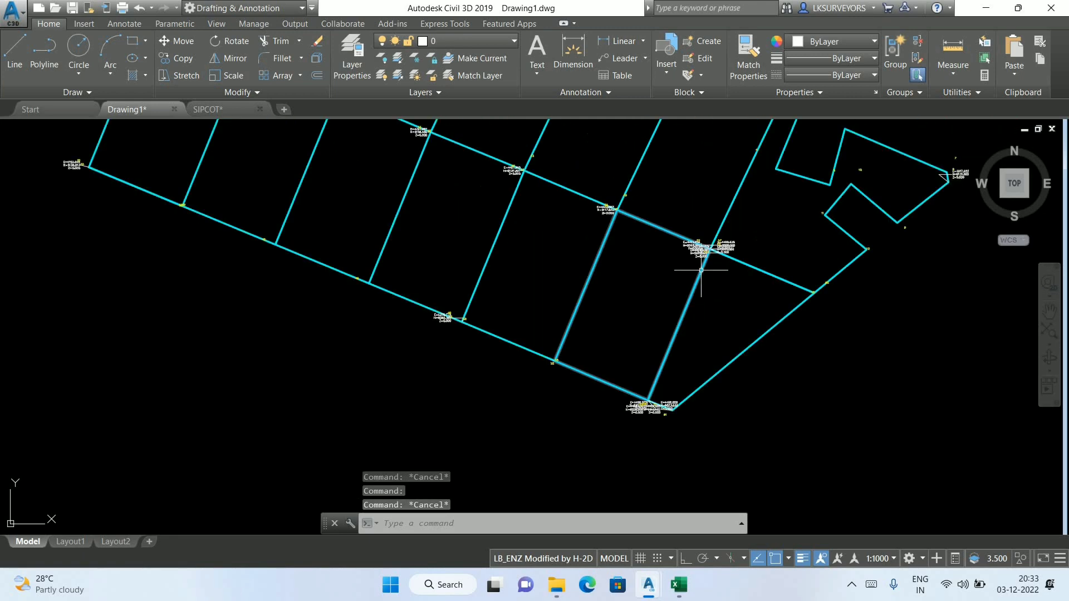
pyautogui.click(699, 274)
pyautogui.click(762, 342)
pyautogui.click(746, 341)
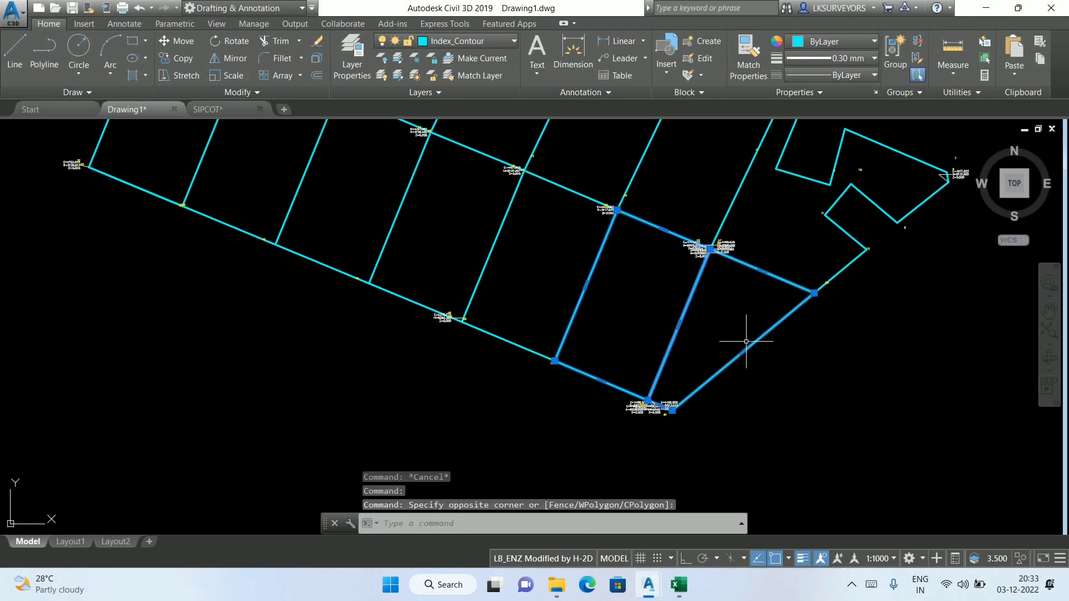
pyautogui.press('Escape')
pyautogui.scroll(6, 664, 409)
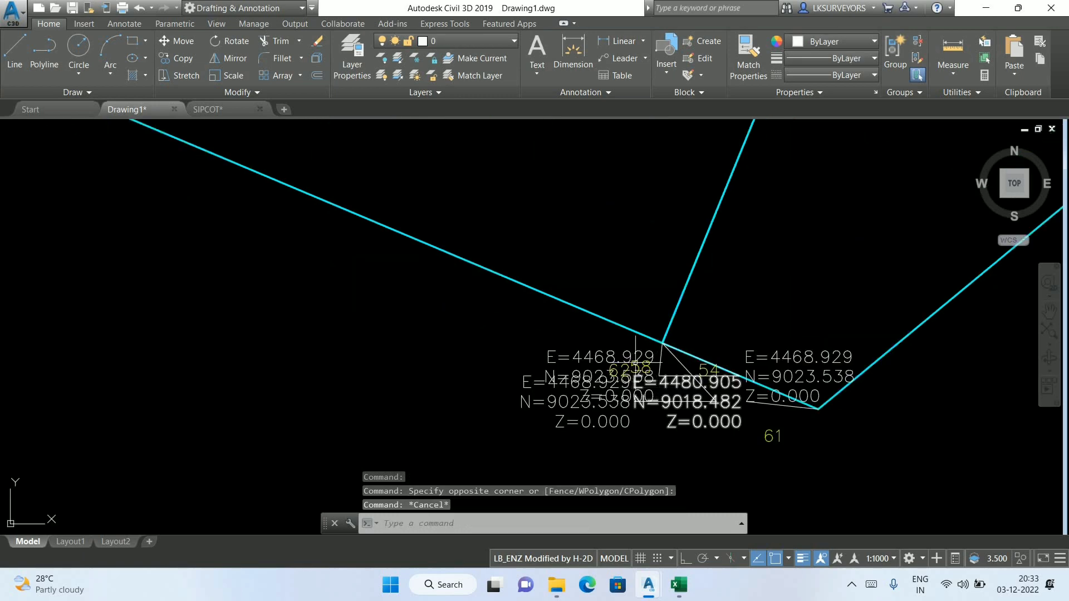
pyautogui.scroll(-8, 668, 346)
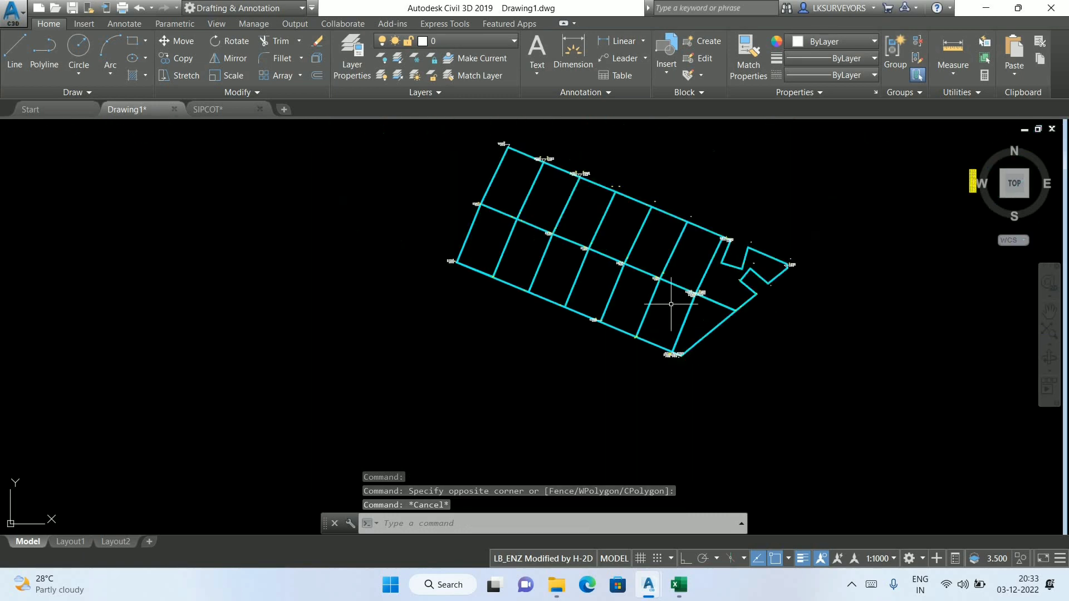
pyautogui.scroll(6, 662, 284)
pyautogui.scroll(-9, 652, 245)
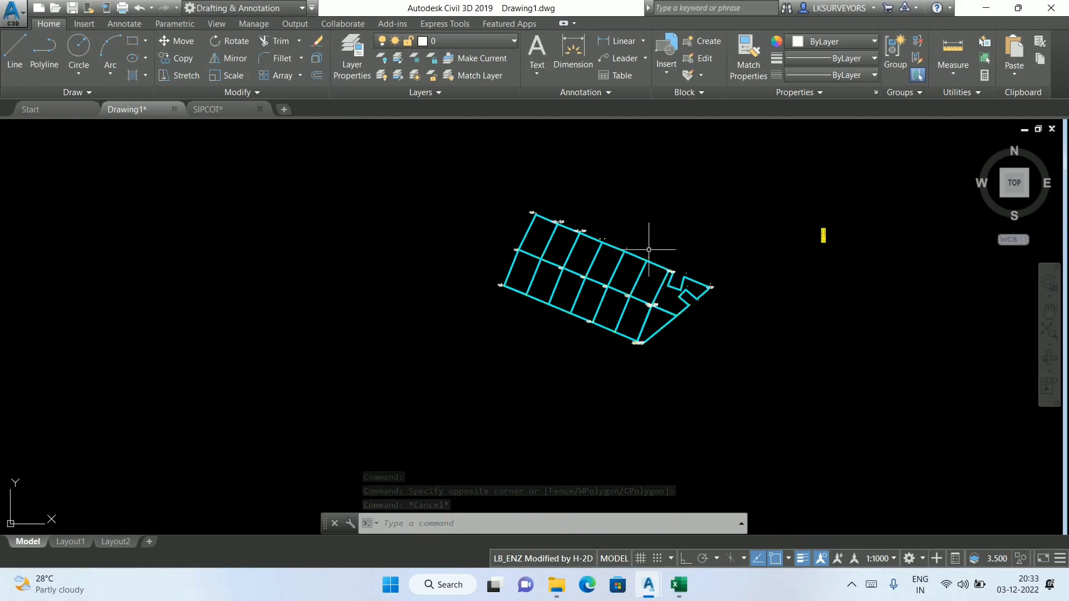
pyautogui.moveTo(649, 232); pyautogui.dragTo(604, 227, button='middle')
pyautogui.scroll(5, 602, 279)
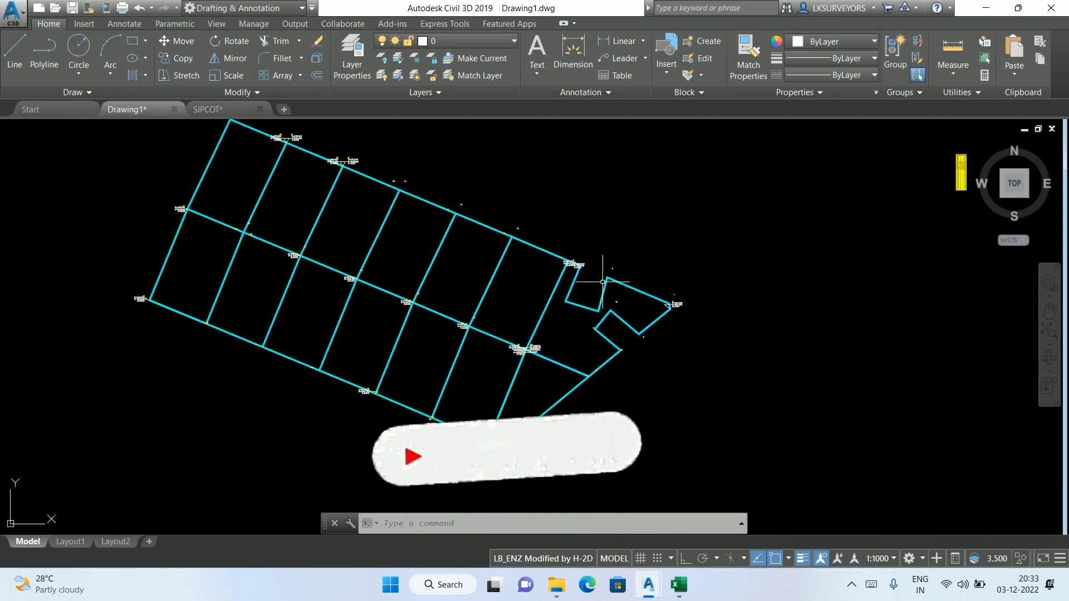